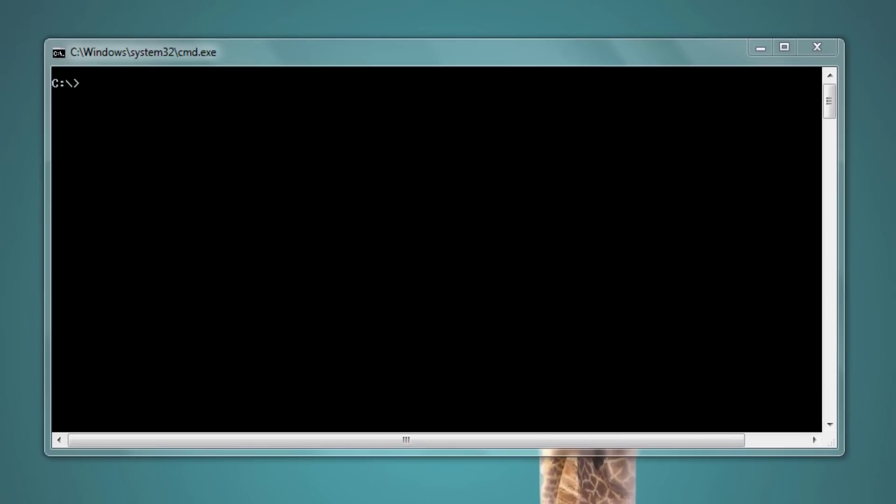
pyautogui.write('sqlplus')
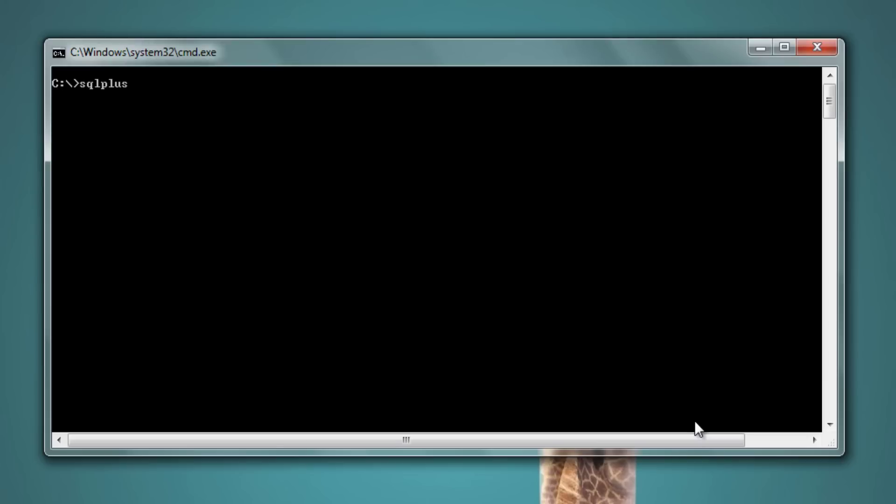
pyautogui.write(' / as sysdba')
# - Launch SQL*Plus with 'sqlplus / as sysdba' to connect to the Oracle 11g database
pyautogui.press('Return')
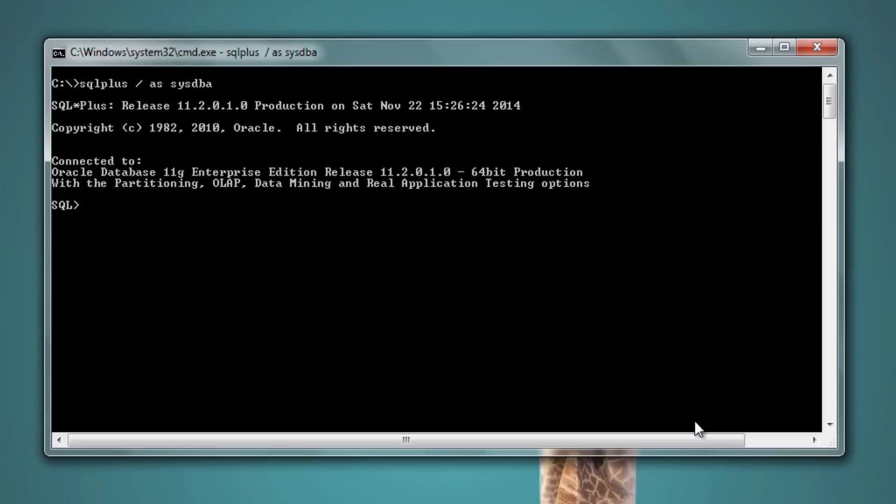
pyautogui.write('SELECT')
pyautogui.write(' name FROM ')
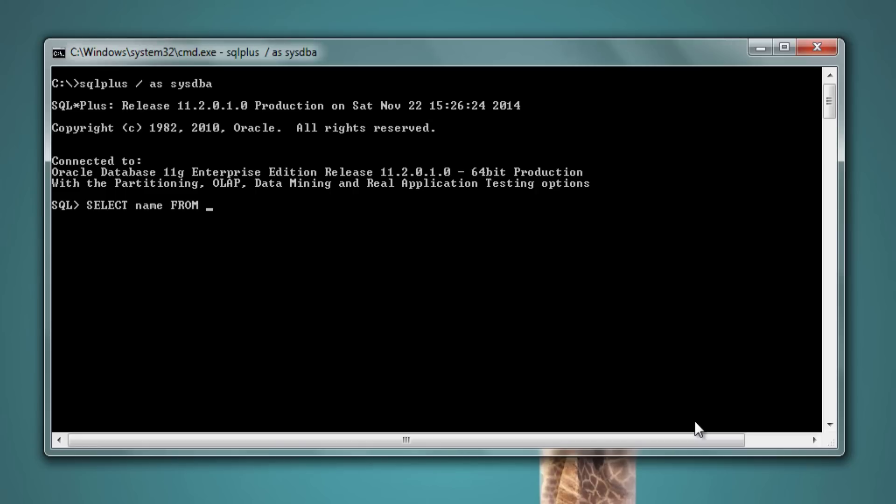
pyautogui.write('v$tables')
pyautogui.write('pace;')
# - Query v$tablespace names, listing the database's six tablespaces
pyautogui.press('Return')
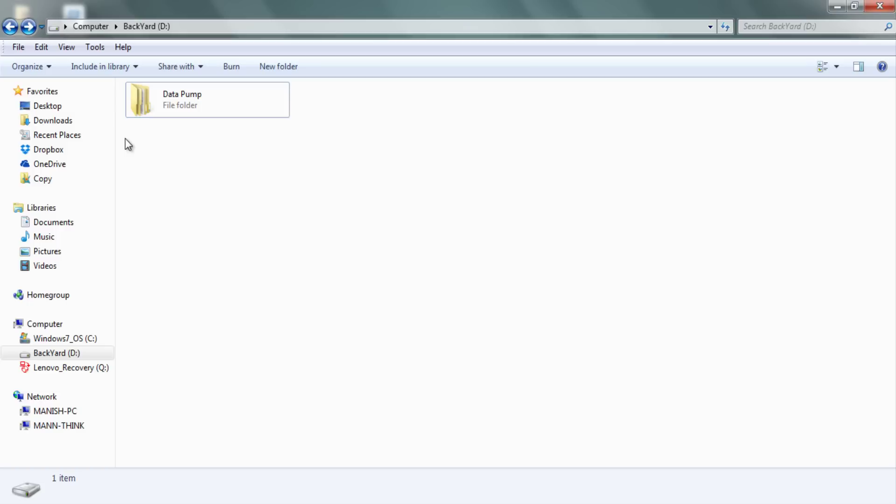
# - Create and open an empty 'Tablespace Export' folder inside D:\Data Pump
pyautogui.press('Down')
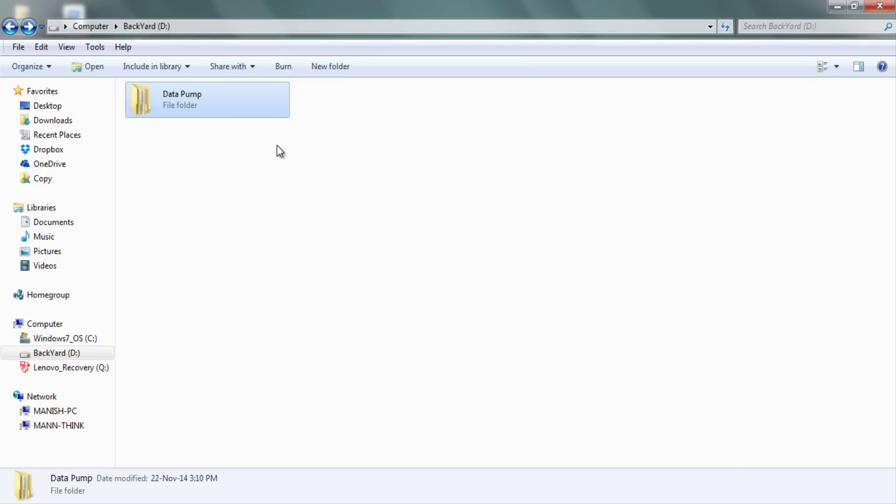
pyautogui.doubleClick(253, 102)
pyautogui.hotkey('ctrl', 'shift', 'n')
pyautogui.write('Ta')
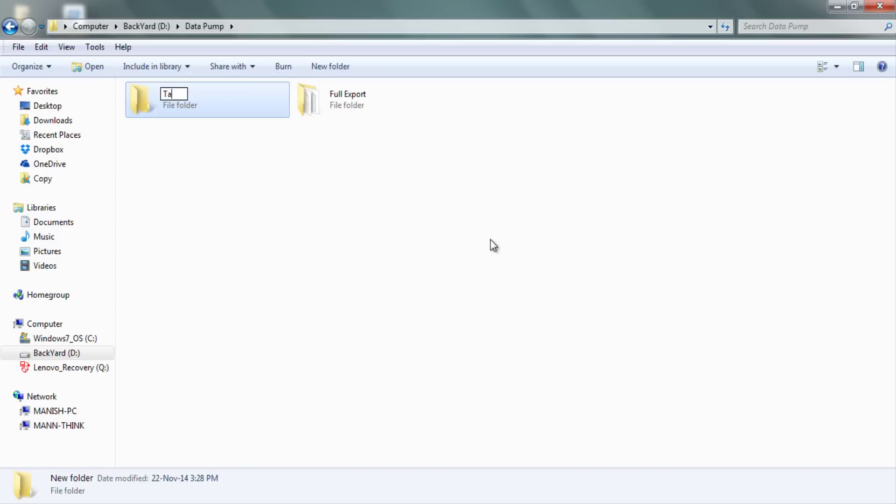
pyautogui.write('blespace Export')
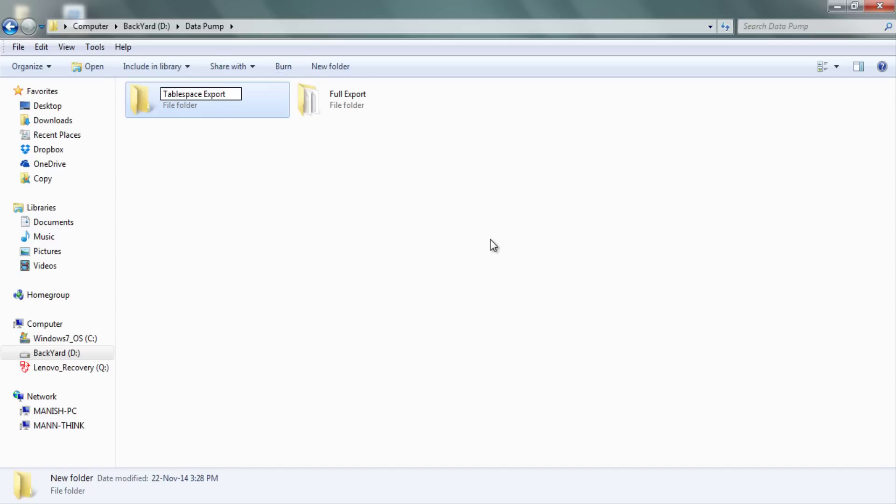
pyautogui.press('Return')
pyautogui.doubleClick(236, 112)
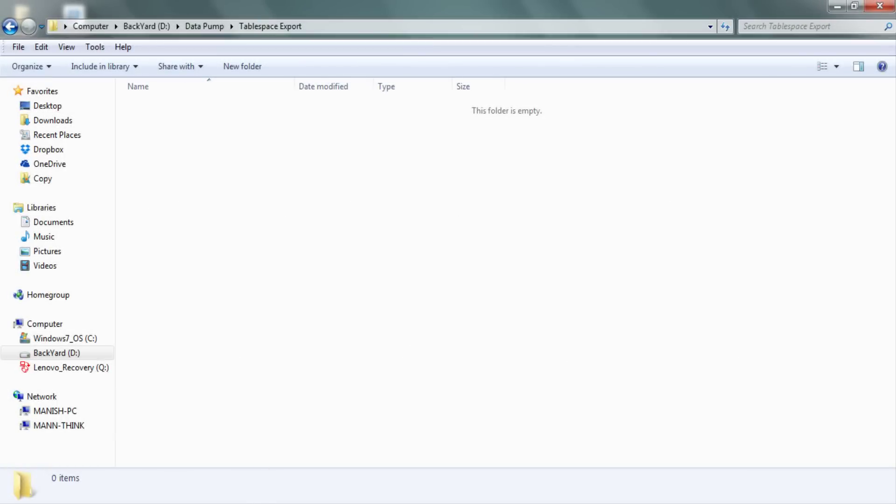
# - Create directory object exp_tblsp pointing to 'D:\Data Pump\Tablespace Export'
pyautogui.click(262, 498)
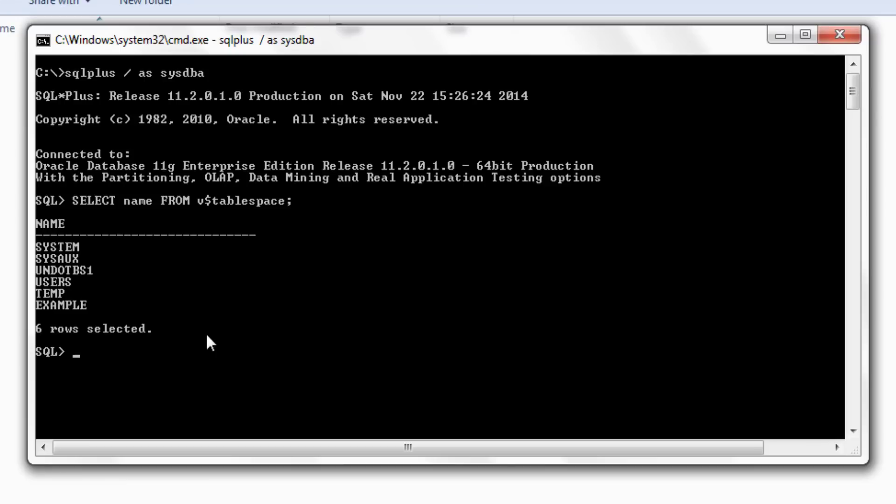
pyautogui.write('CREATE DIRECTORY')
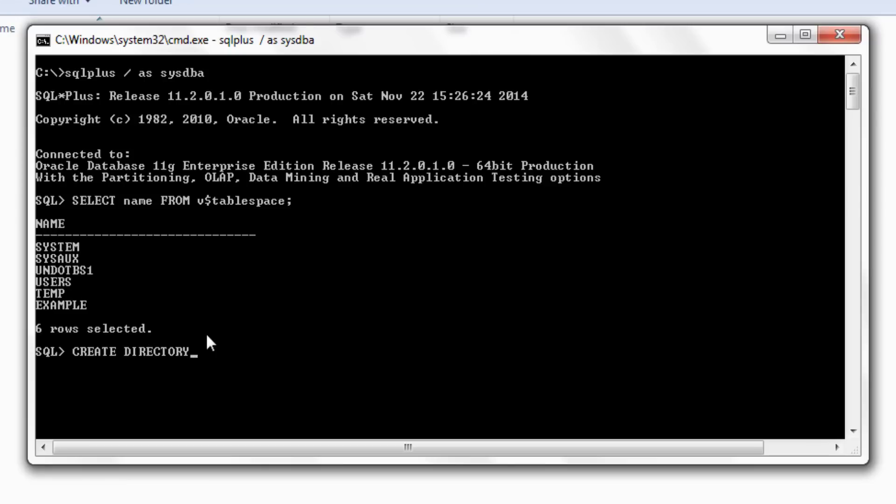
pyautogui.write(' exp_tblsp')
pyautogui.write(" AS 'D:\\Da")
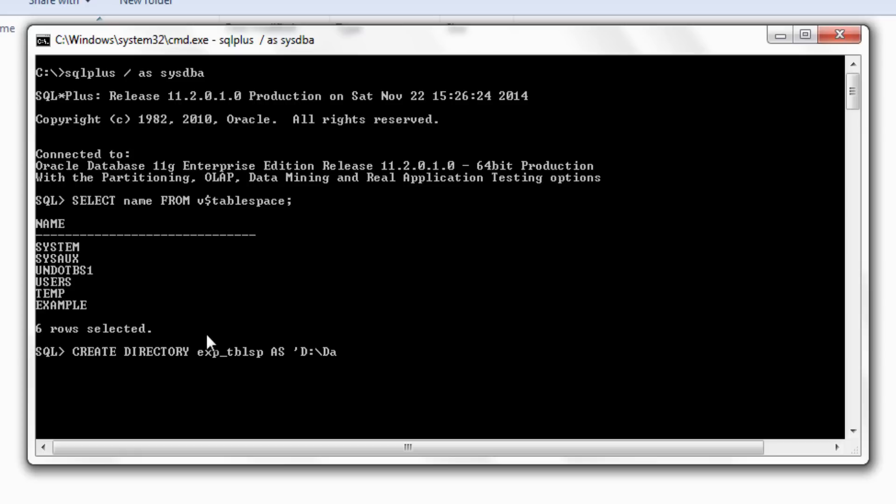
pyautogui.write('ta Pump\\Tables')
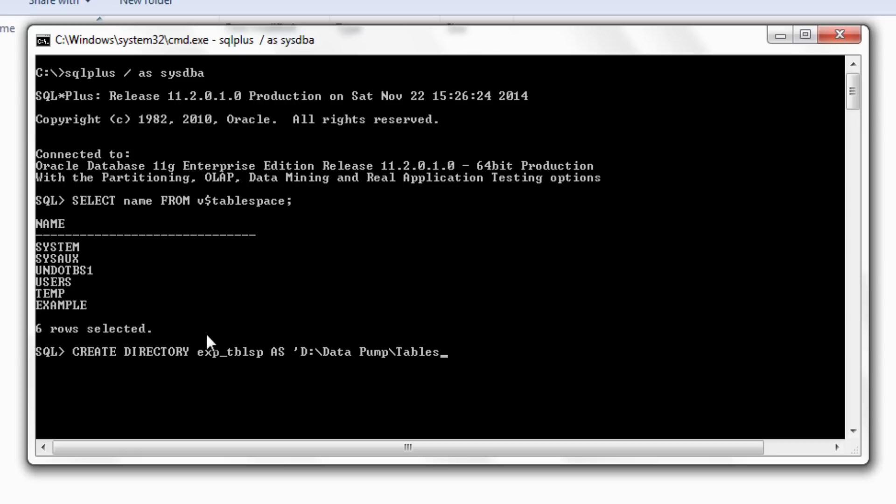
pyautogui.write("pace Export';")
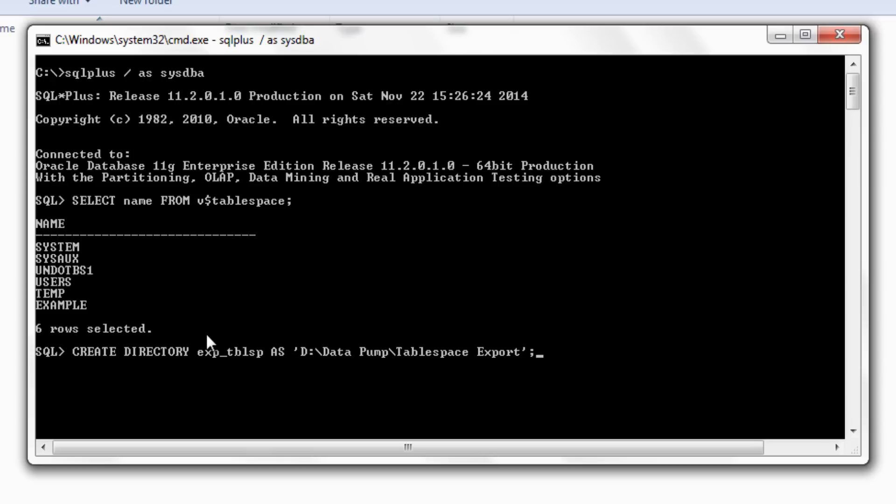
pyautogui.press('Return')
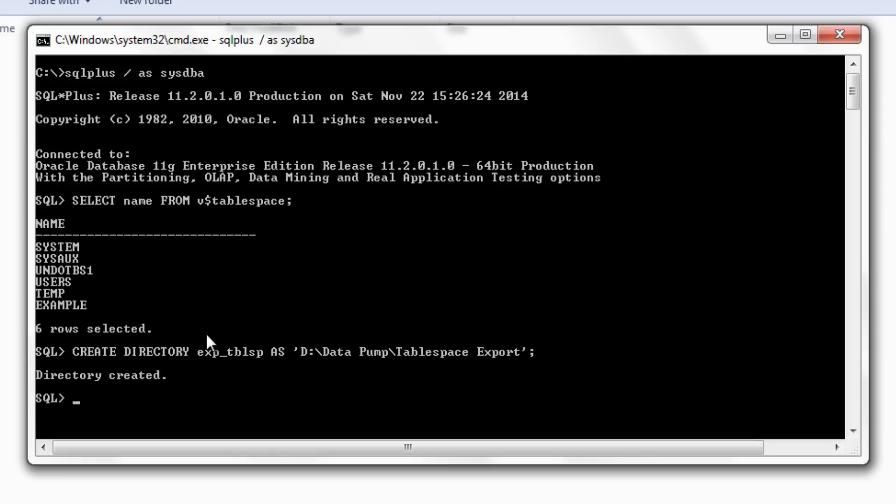
pyautogui.write('GRANT read,write')
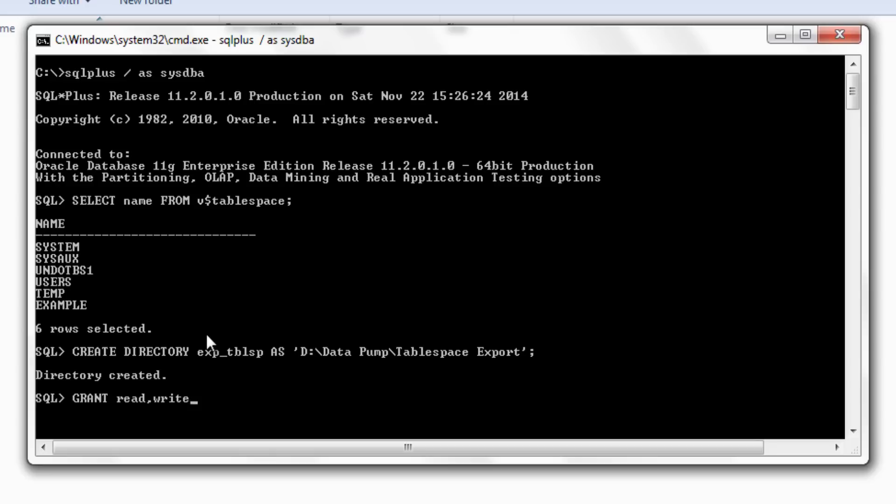
pyautogui.write(' ON DIRECTORY exp_t')
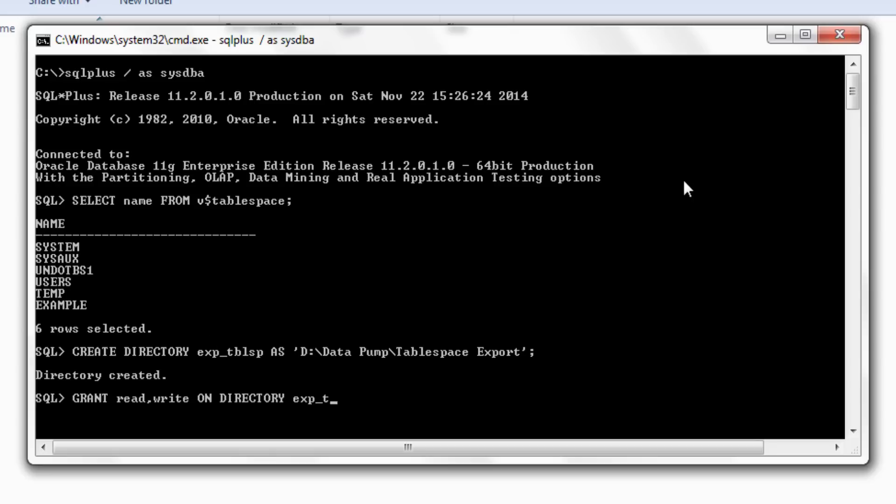
pyautogui.write('blsp TO hr;')
# - Grant read and write on directory exp_tblsp to user hr
pyautogui.press('Return')
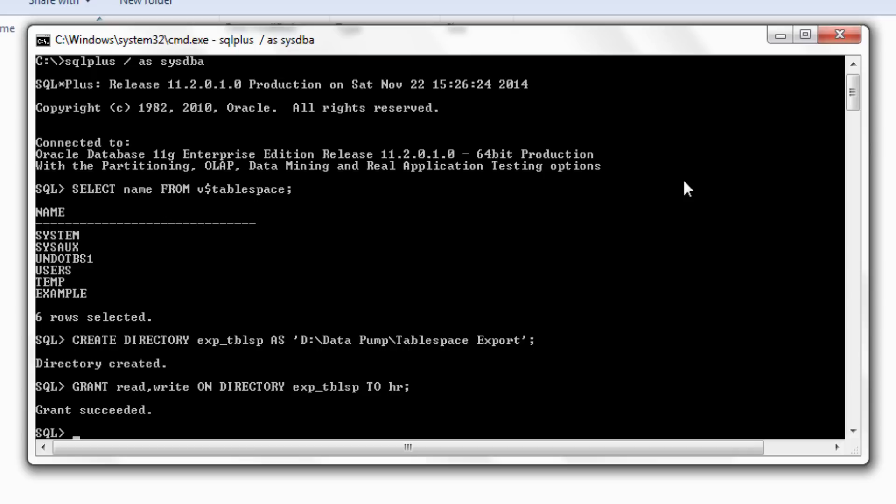
pyautogui.scroll(-2, 684, 182)
pyautogui.write('exit')
# - Exit SQL*Plus and clear the console with cls, leaving a bare C:\ prompt
pyautogui.press('Return')
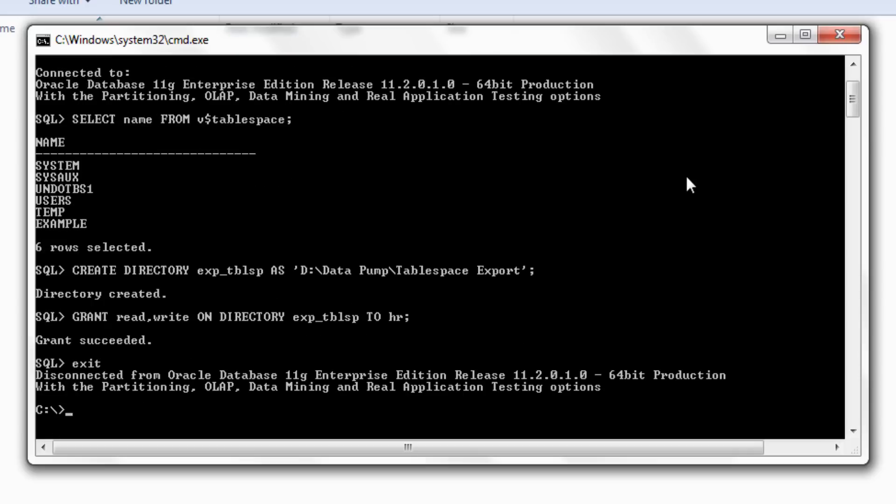
pyautogui.write('cl')
pyautogui.write('s')
pyautogui.press('Return')
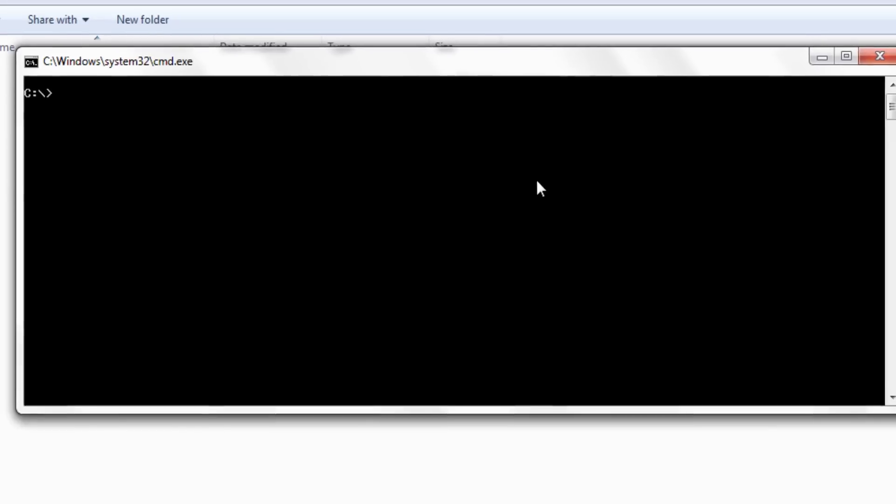
pyautogui.write('expdp hr/hr@ORCL')
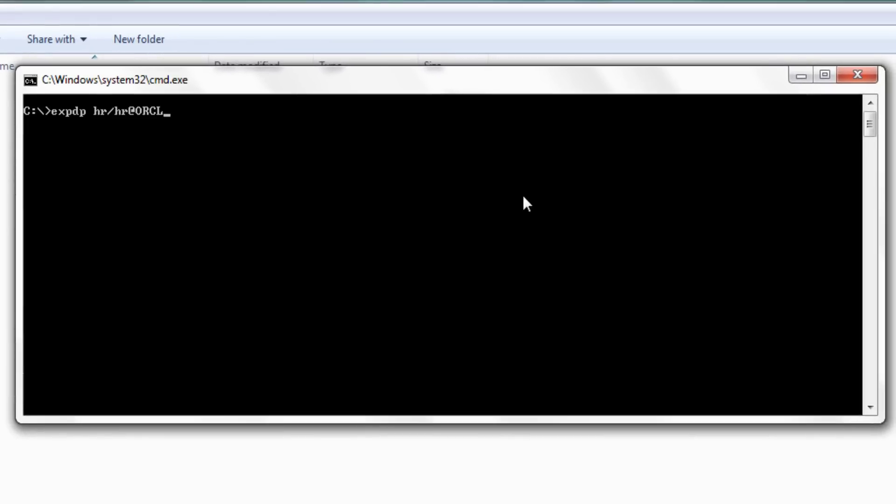
pyautogui.write(' DIRECTORY =')
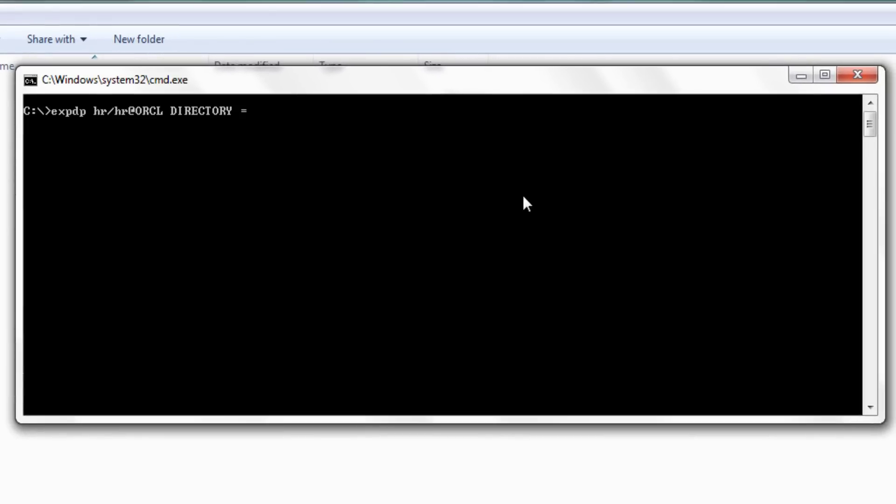
pyautogui.write(' exp_tblsp DUMPFILE=')
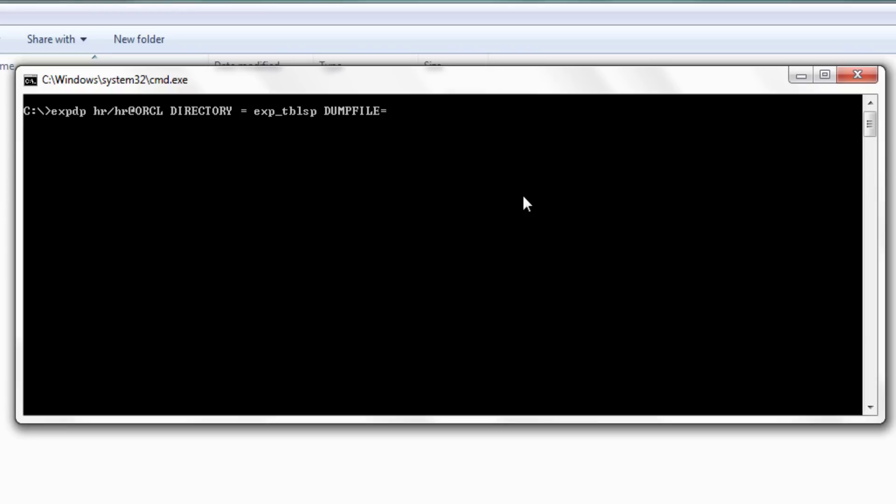
pyautogui.write(' tablespace.dmp LOG')
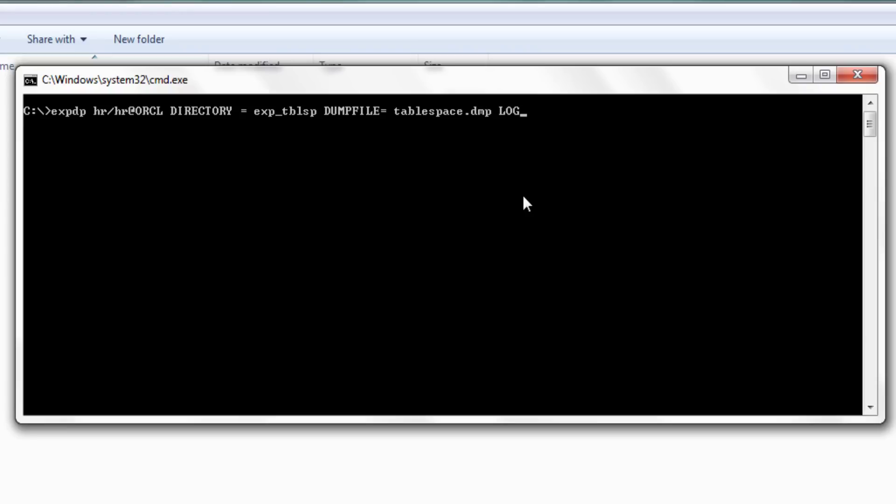
pyautogui.write('FILE = tblsp_log.')
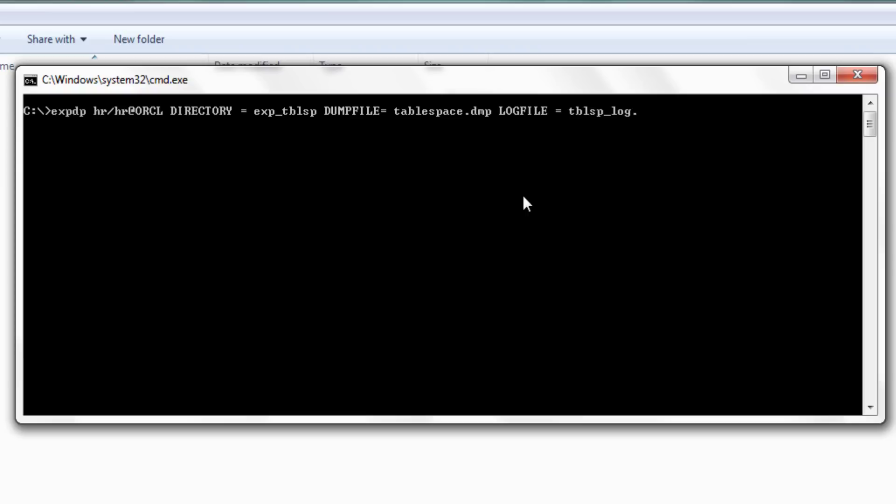
pyautogui.write('log TABLESPACES = ')
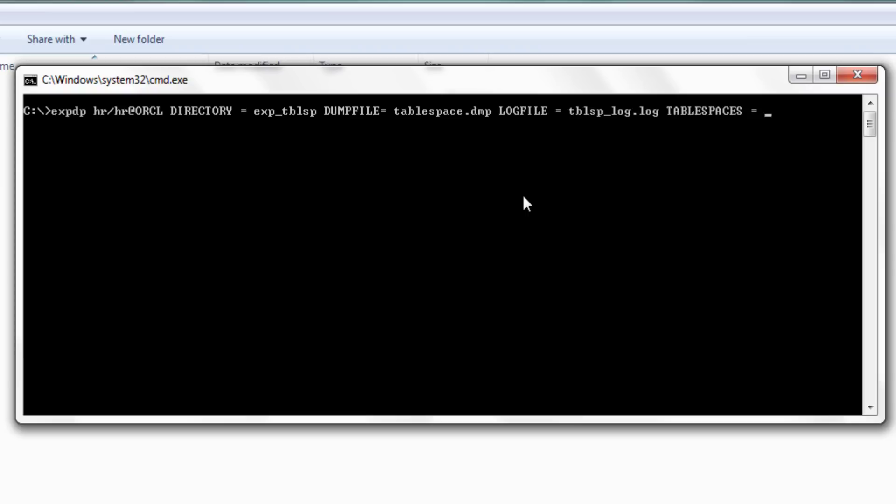
pyautogui.write('USERS,EXAMPLE,')
# - Enter the expdp command exporting USERS,EXAMPLE to tablespace.dmp with log tblsp_log.log
pyautogui.press('BackSpace')
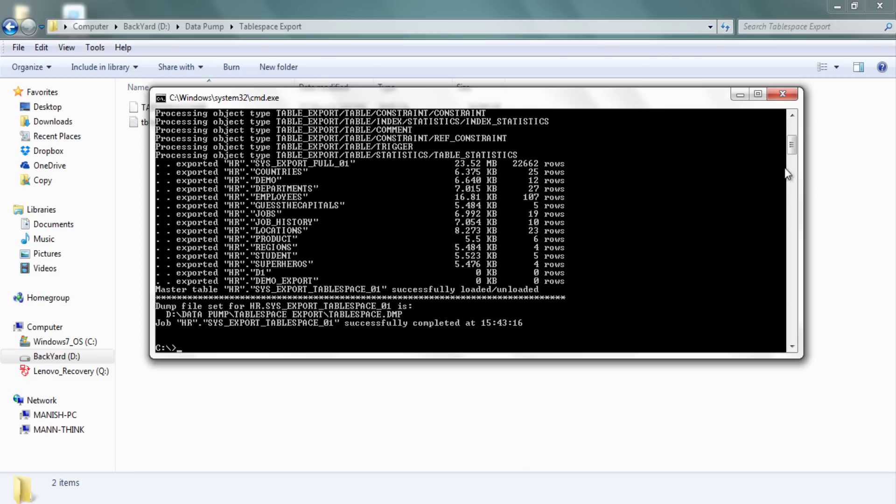
# - Bring up Tablespace Export showing TABLESPACE.DMP (24,560 KB) and tblsp_log.log (3 KB)
pyautogui.click(836, 194)
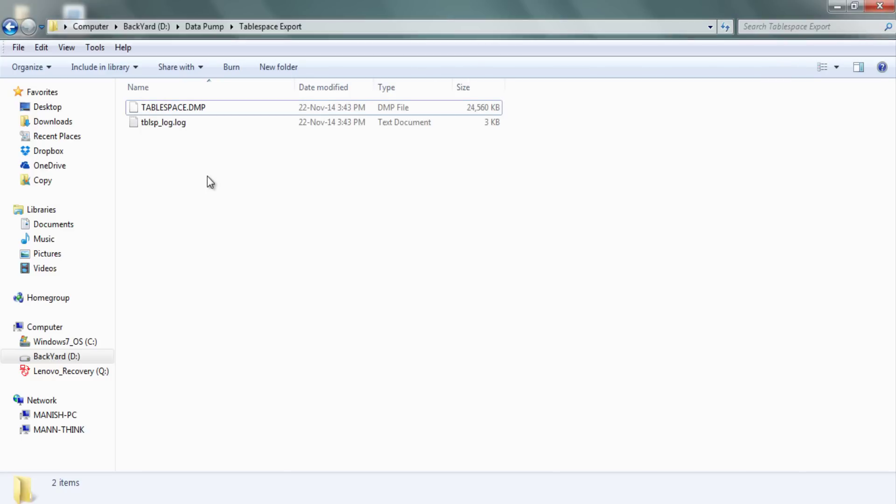